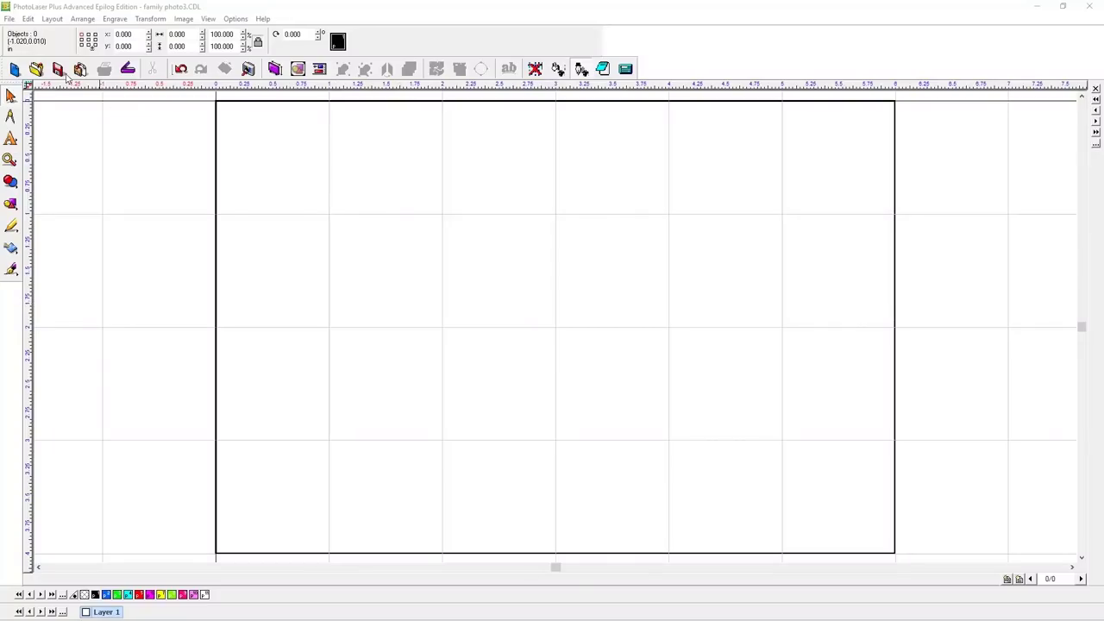
Step: Import the family photo3 image and place it at the page's top-left corner
{"action": "left_click", "coordinate": [9, 19]}
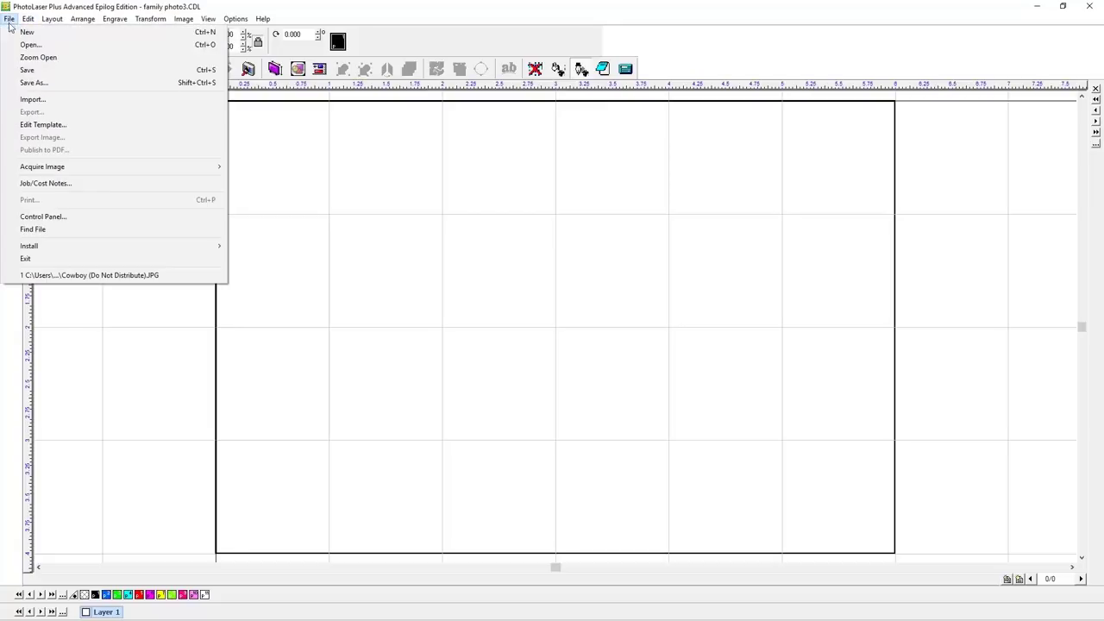
{"action": "left_click", "coordinate": [35, 101]}
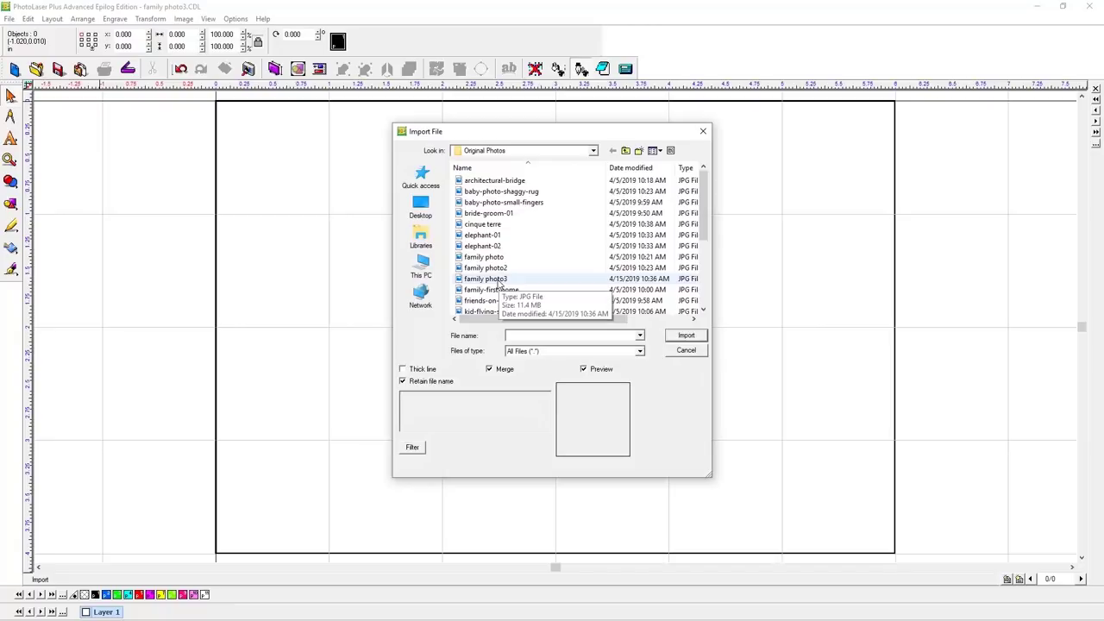
{"action": "left_click", "coordinate": [673, 338]}
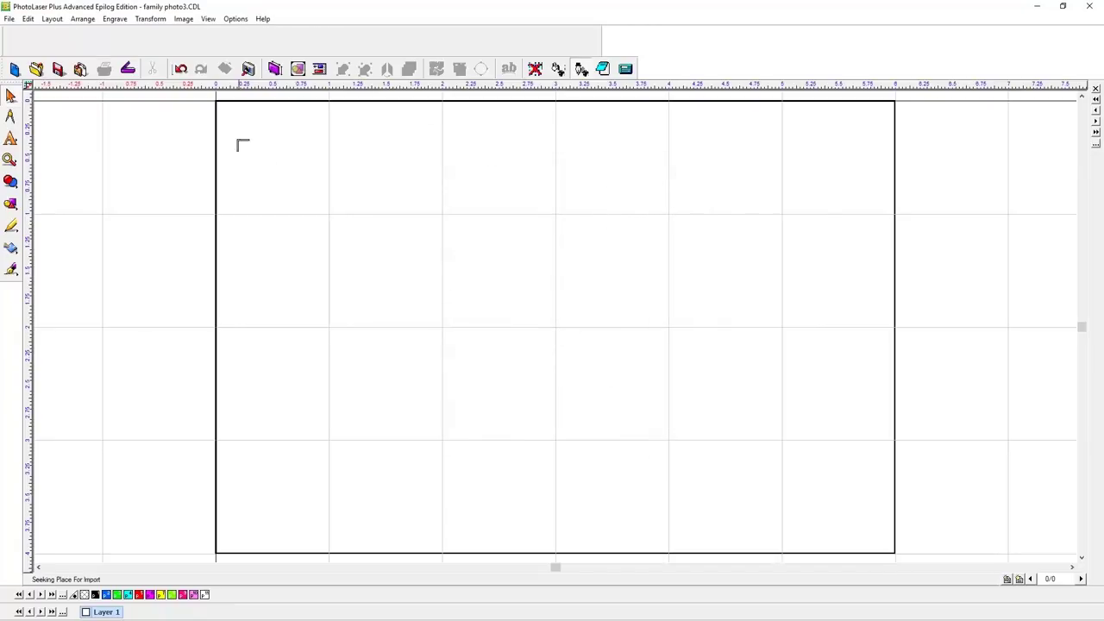
{"action": "left_click", "coordinate": [218, 103]}
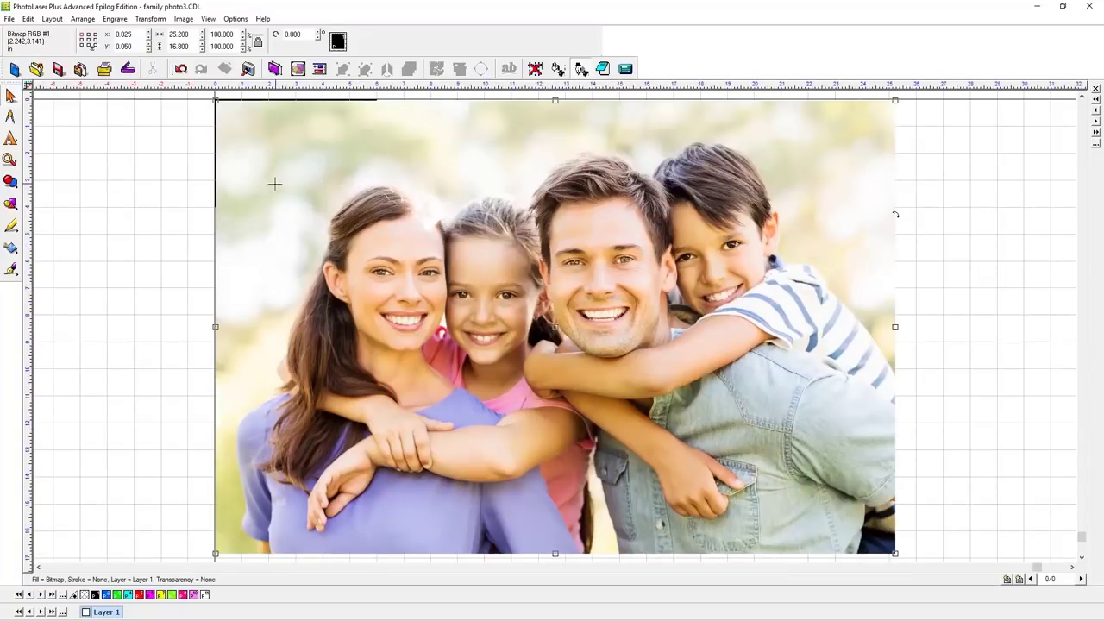
Step: Set the photo's width to 6 in, giving 6 by 4, and fit the view to the page
{"action": "double_click", "coordinate": [185, 35]}
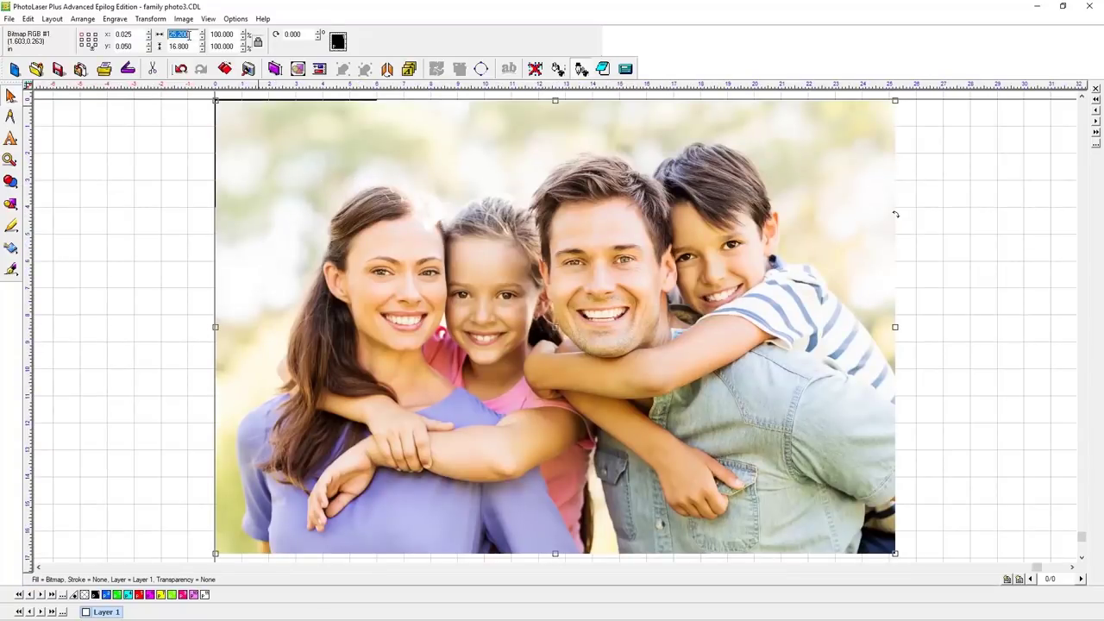
{"action": "type", "text": "6"}
{"action": "key", "text": "Return"}
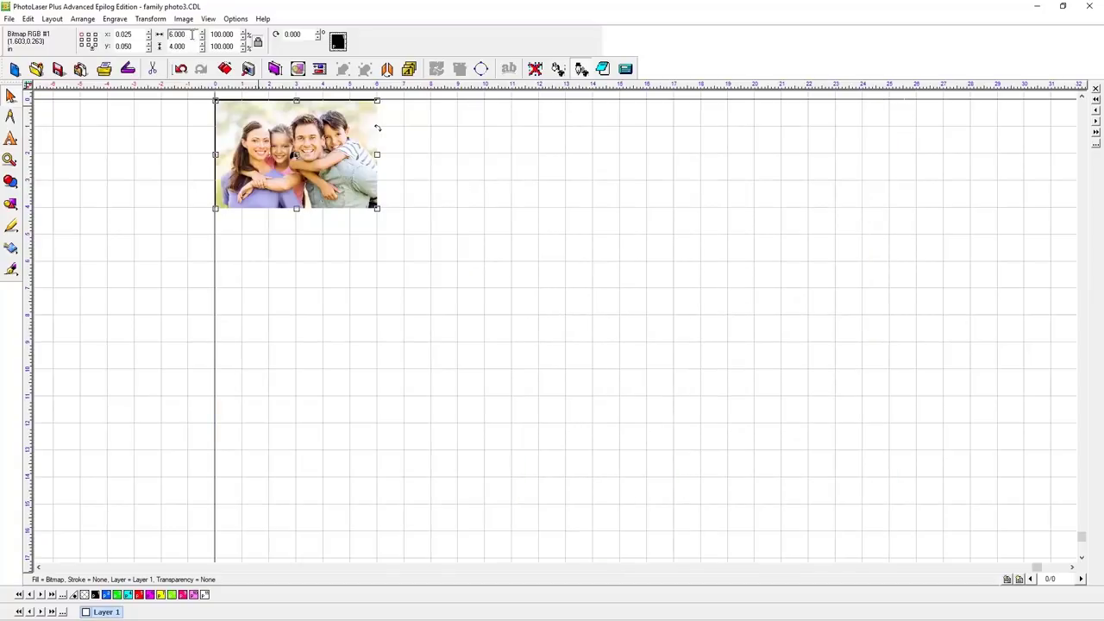
{"action": "left_click", "coordinate": [11, 161]}
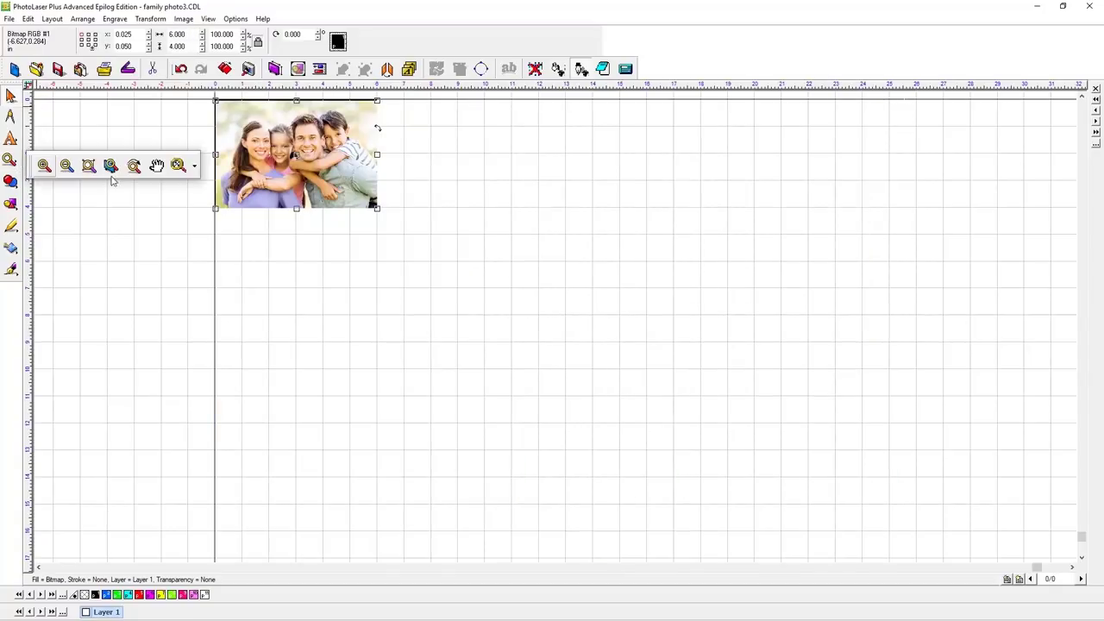
{"action": "left_click", "coordinate": [111, 166]}
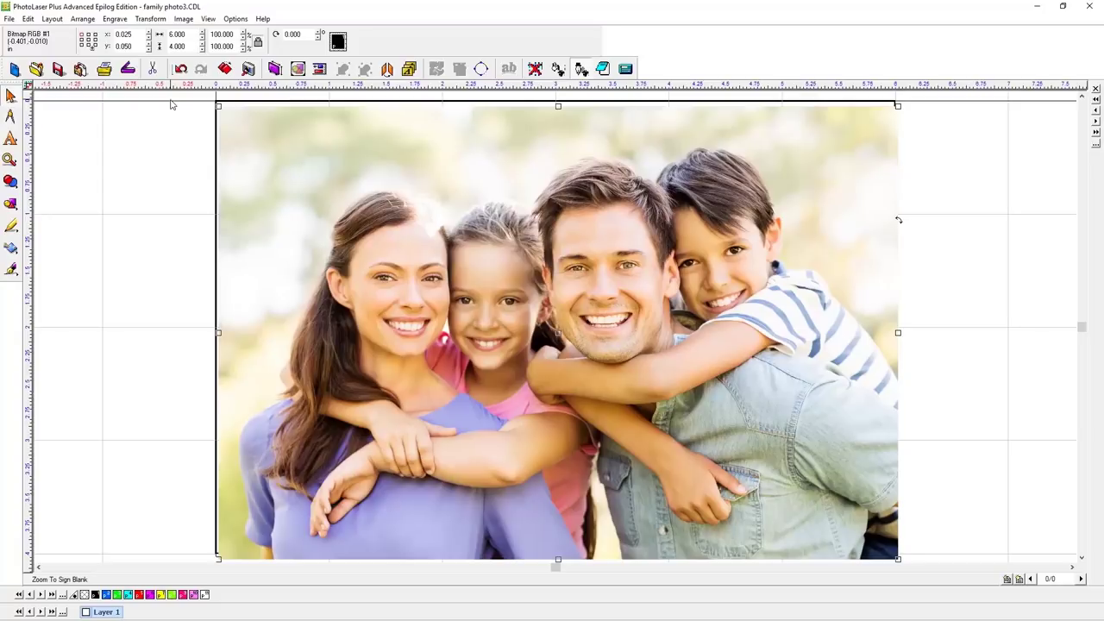
Step: Resample the photo to 600 dpi resolution through Image Size and apply it
{"action": "left_click", "coordinate": [184, 19]}
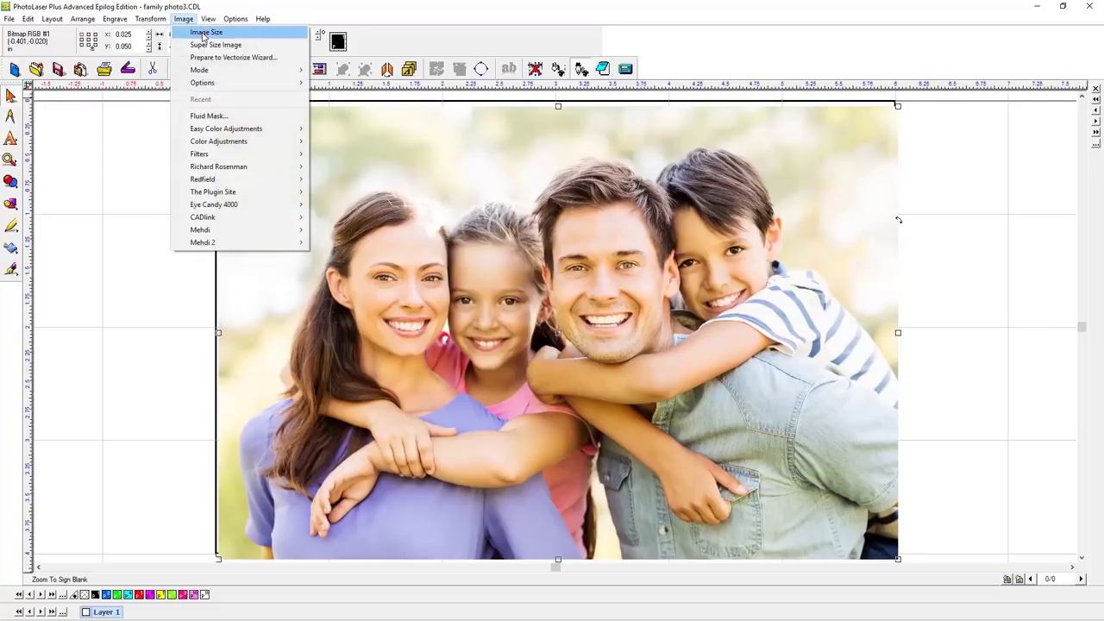
{"action": "left_click", "coordinate": [205, 33]}
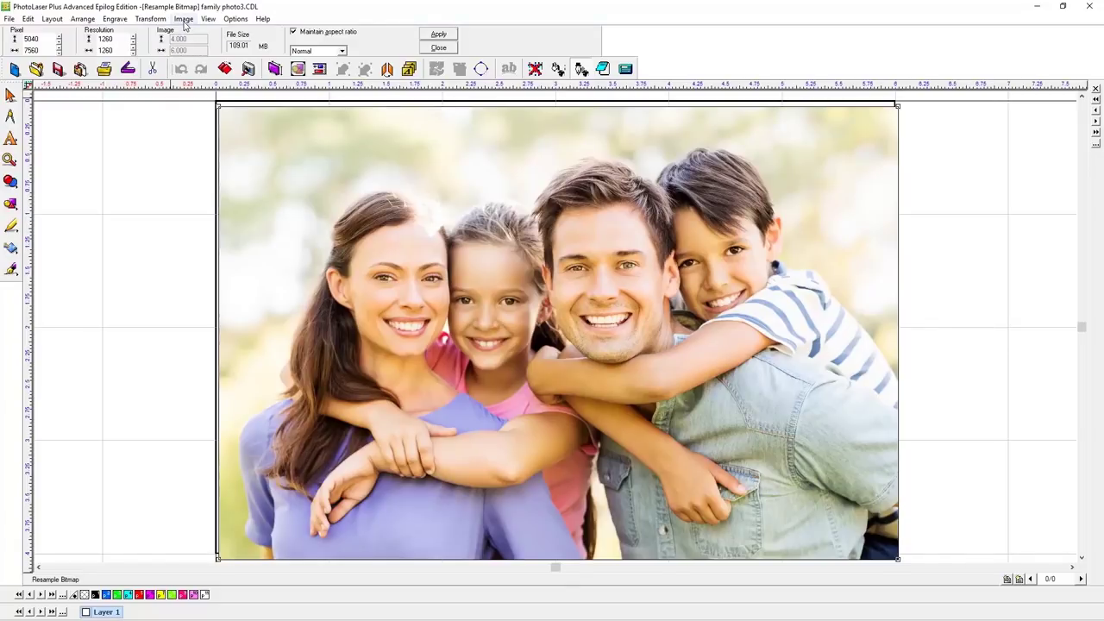
{"action": "left_click", "coordinate": [184, 19]}
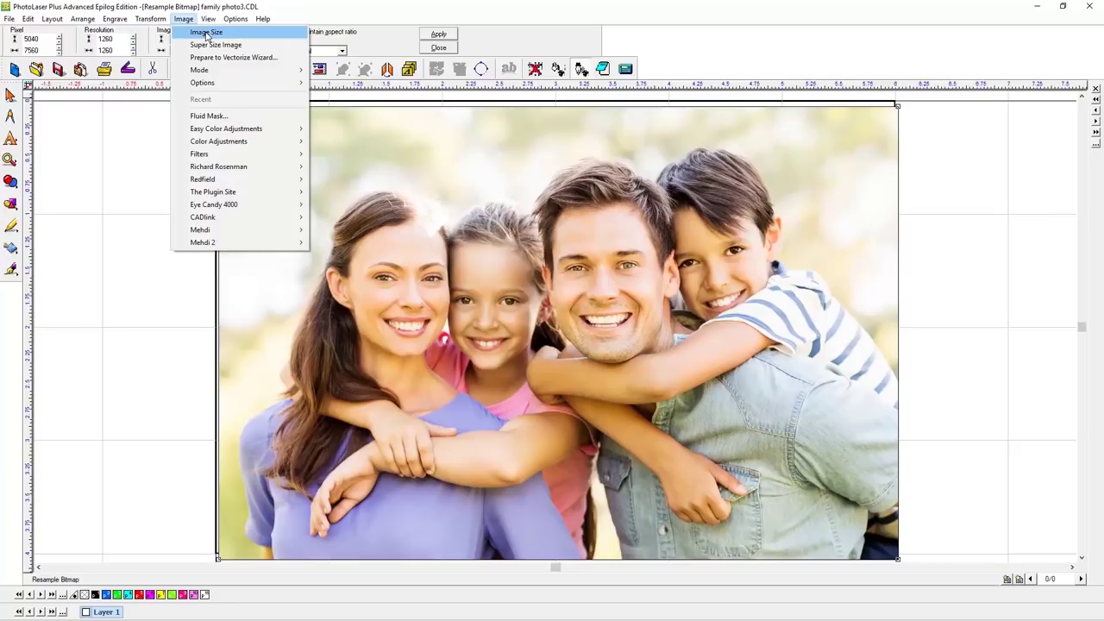
{"action": "left_click", "coordinate": [113, 40]}
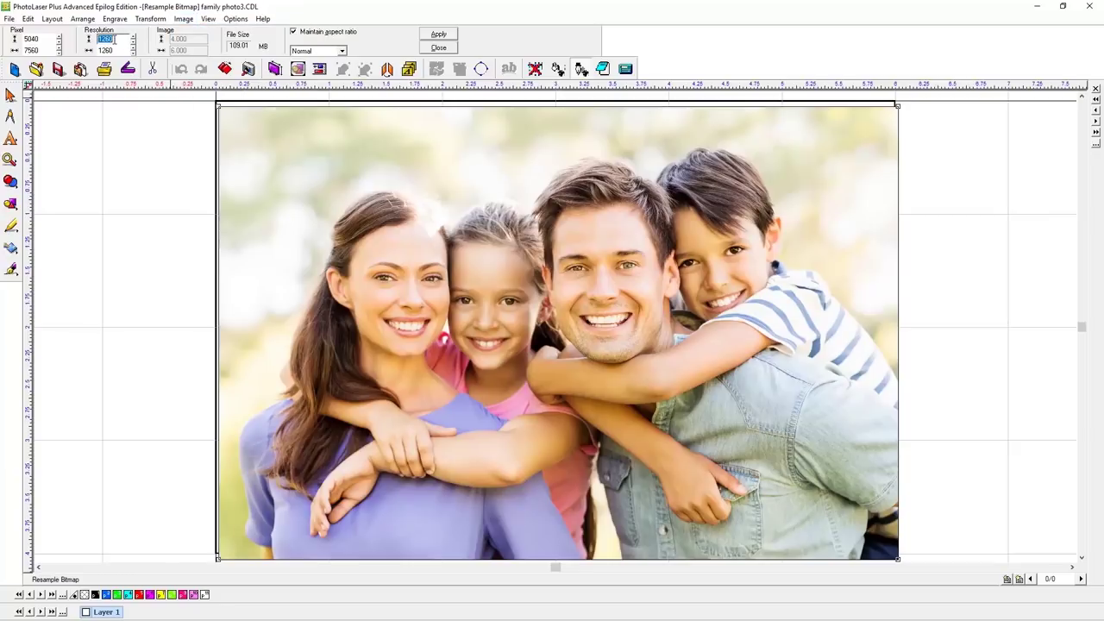
{"action": "type", "text": "600"}
{"action": "key", "text": "Tab"}
{"action": "left_click", "coordinate": [438, 34]}
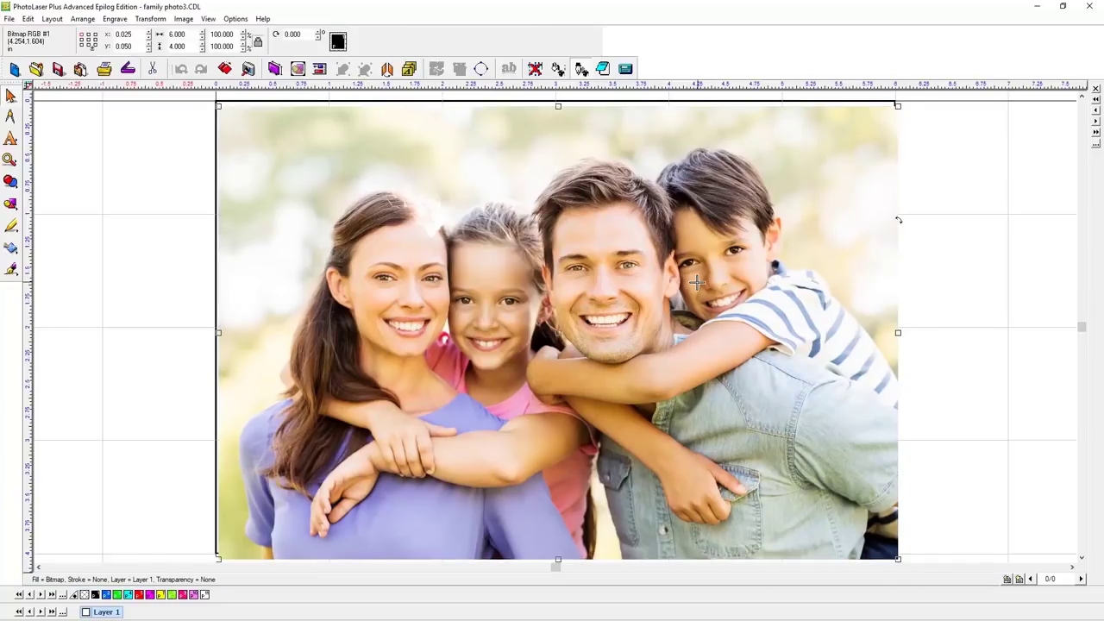
Step: Align the photo to the page's top-left corner and bring up the interactive Photo Laser preview
{"action": "mouse_move", "coordinate": [480, 226]}
{"action": "left_mouse_down"}
{"action": "mouse_move", "coordinate": [473, 210]}
{"action": "mouse_move", "coordinate": [514, 210]}
{"action": "mouse_move", "coordinate": [477, 211]}
{"action": "left_mouse_up"}
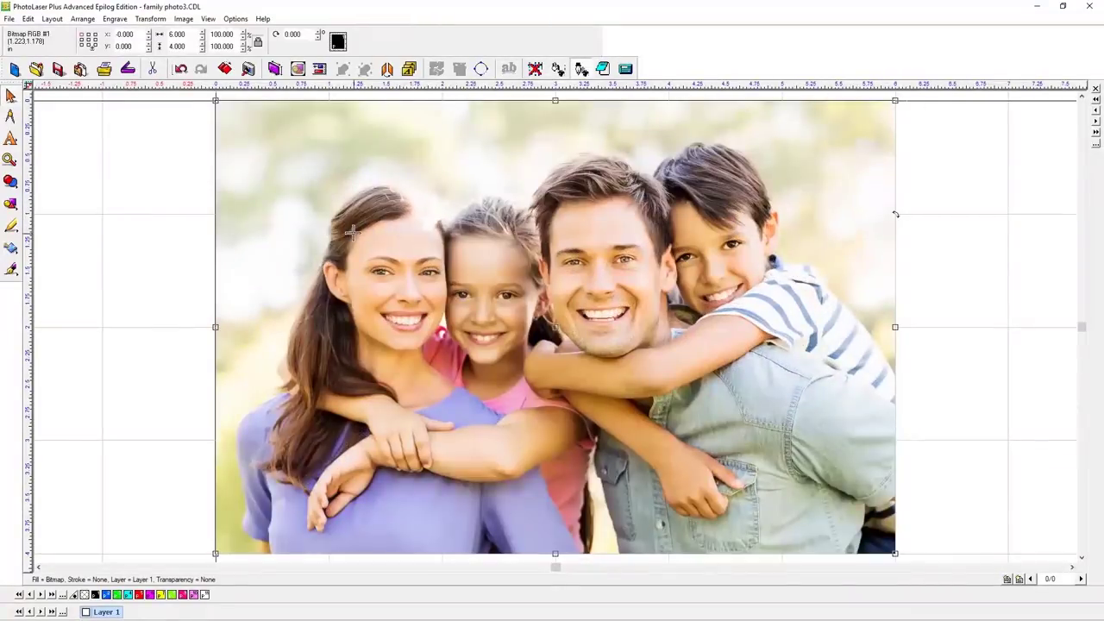
{"action": "left_click", "coordinate": [151, 19]}
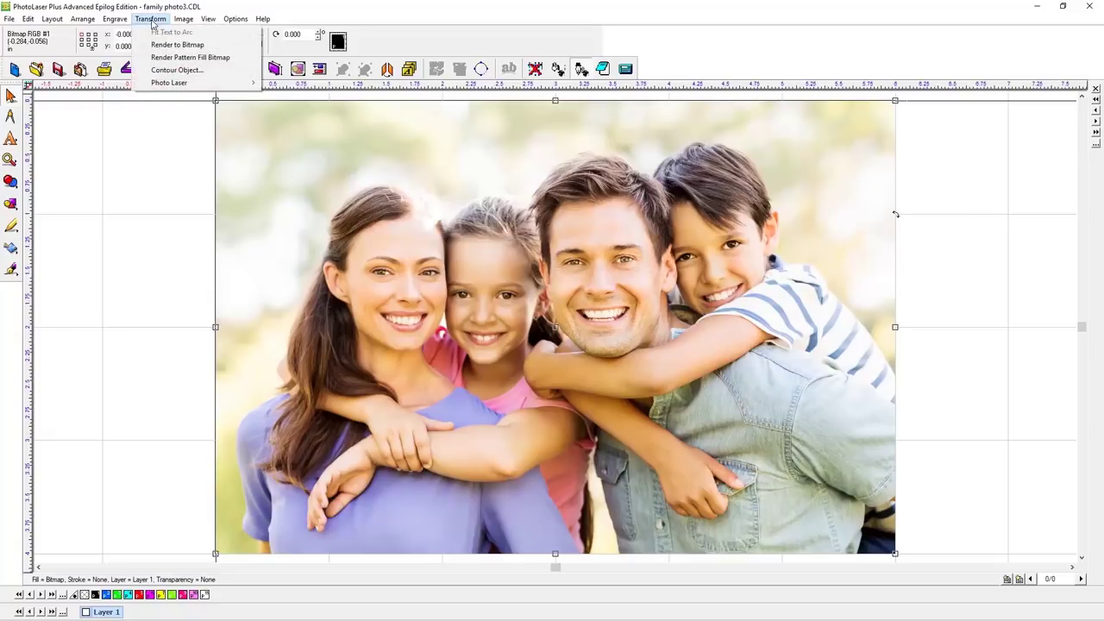
{"action": "mouse_move", "coordinate": [207, 83]}
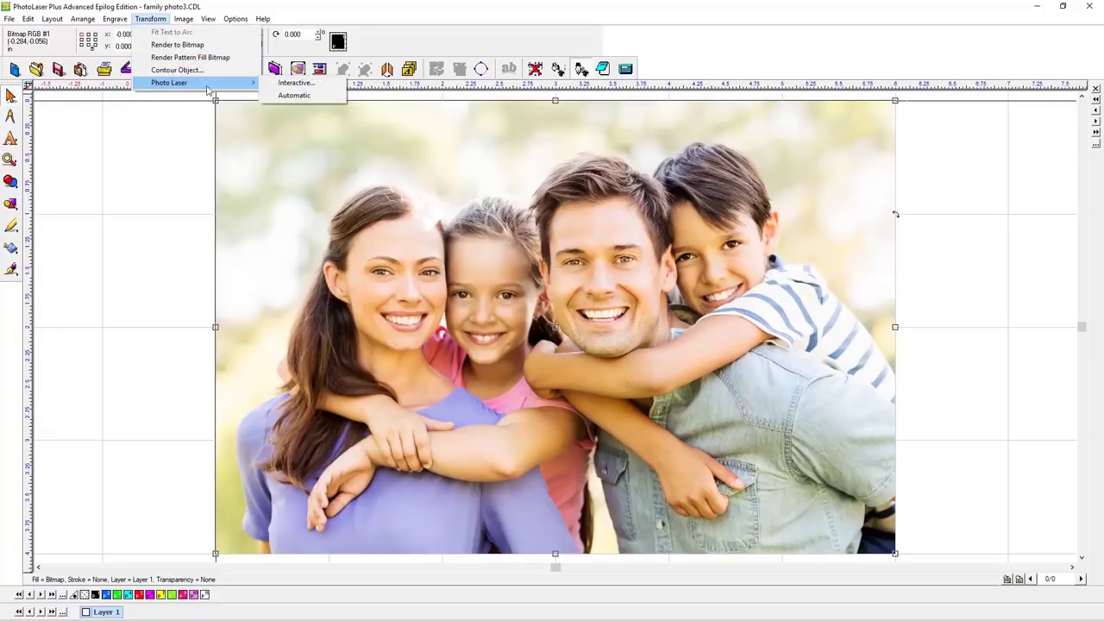
{"action": "left_click", "coordinate": [294, 83]}
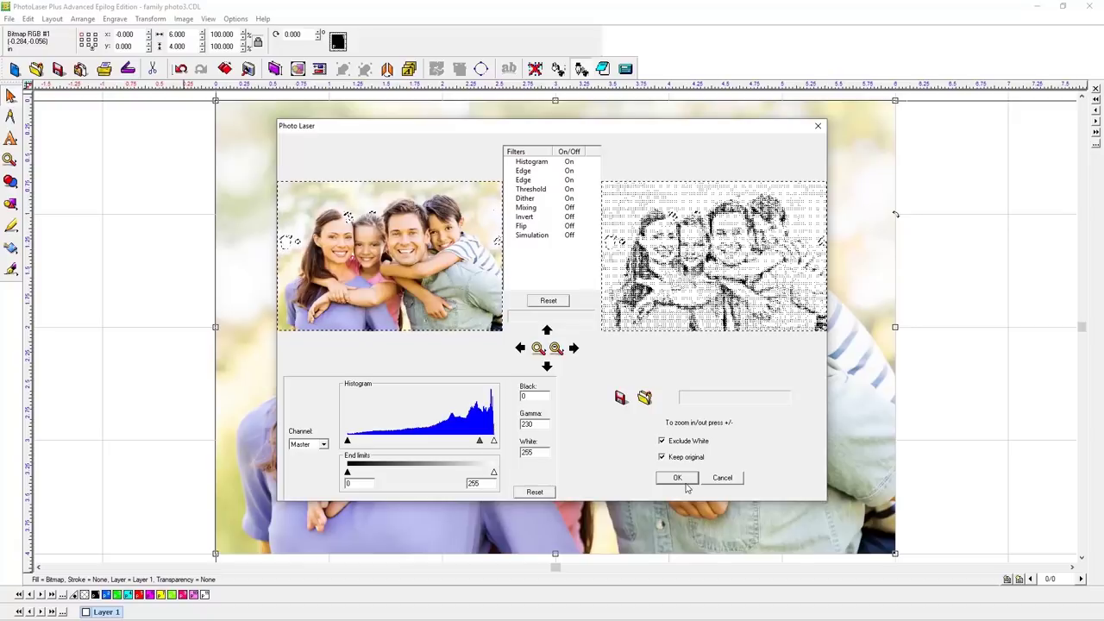
Step: Load the Wood Setting 600 DPI Epilog Large Images.plr preset into Photo Laser
{"action": "left_click", "coordinate": [644, 397]}
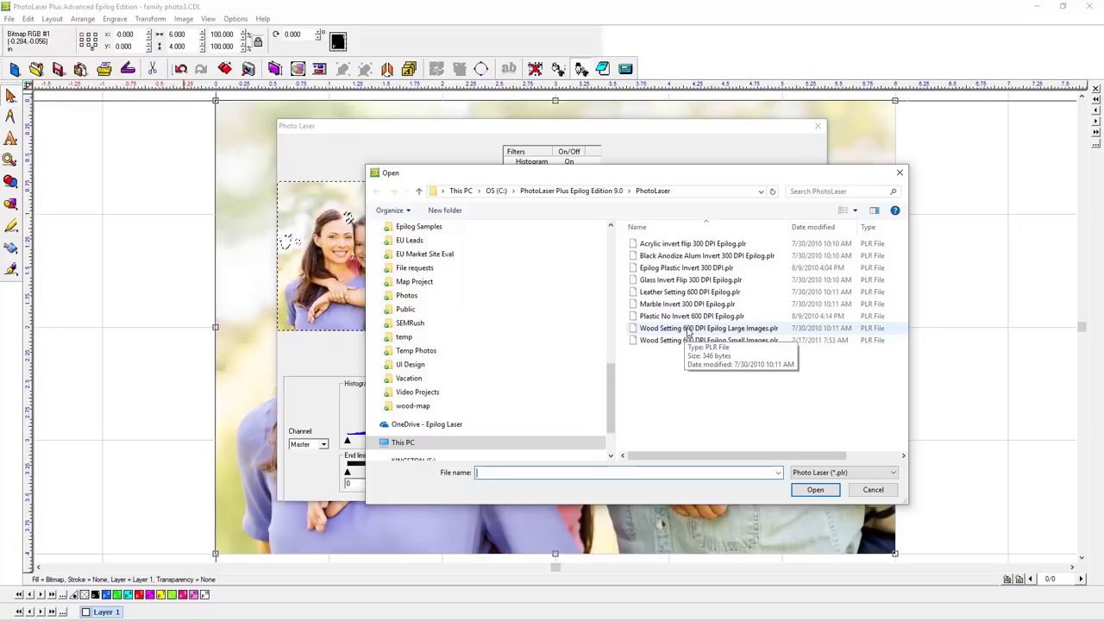
{"action": "left_click", "coordinate": [688, 332]}
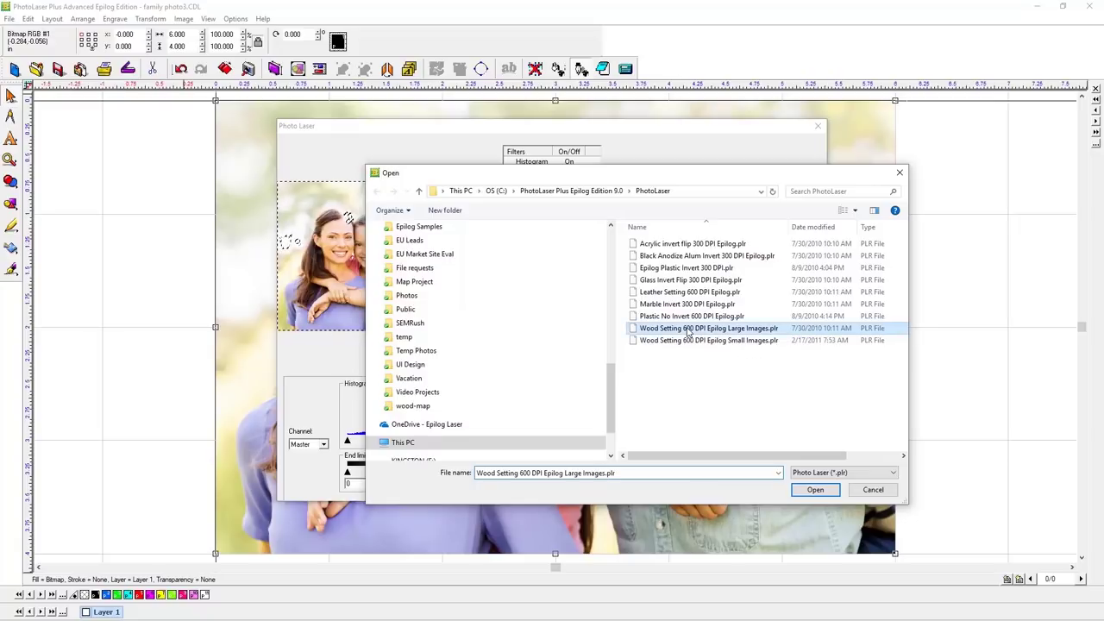
{"action": "left_click", "coordinate": [815, 489]}
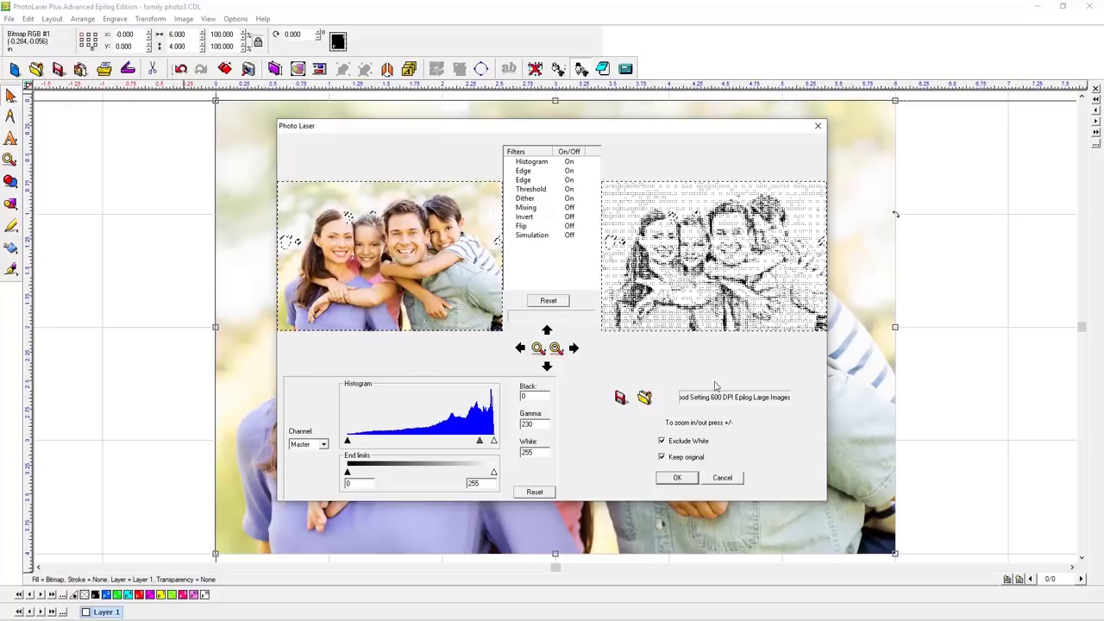
Step: Accept the wood-preset conversion and move the photo and sketch down-left off the page
{"action": "left_click", "coordinate": [678, 477]}
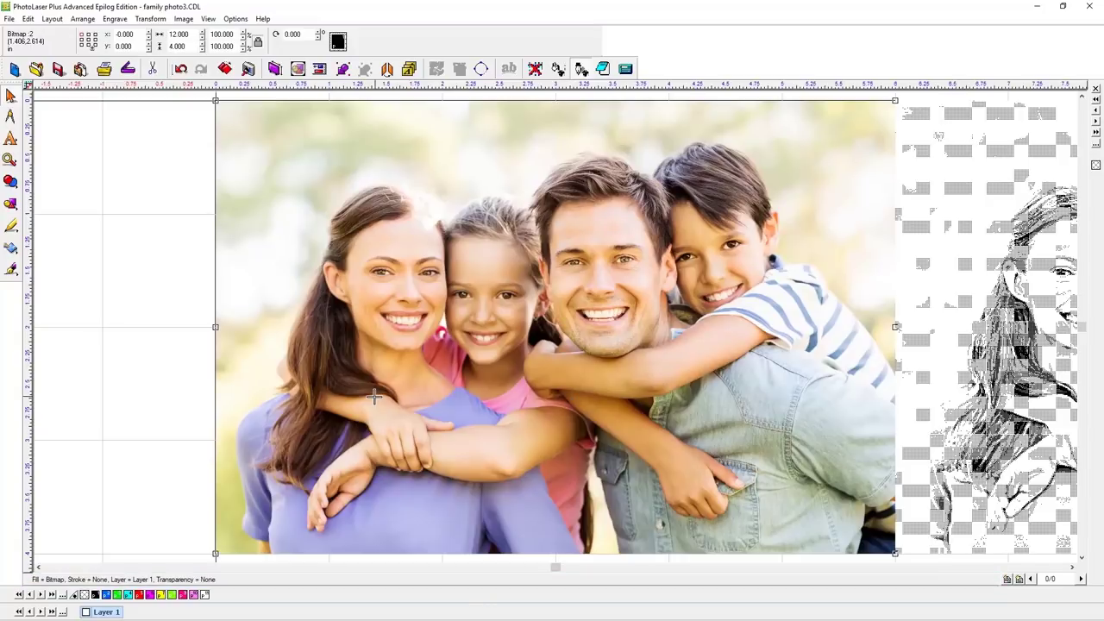
{"action": "scroll", "coordinate": [564, 411], "scroll_direction": "down", "scroll_amount": 2}
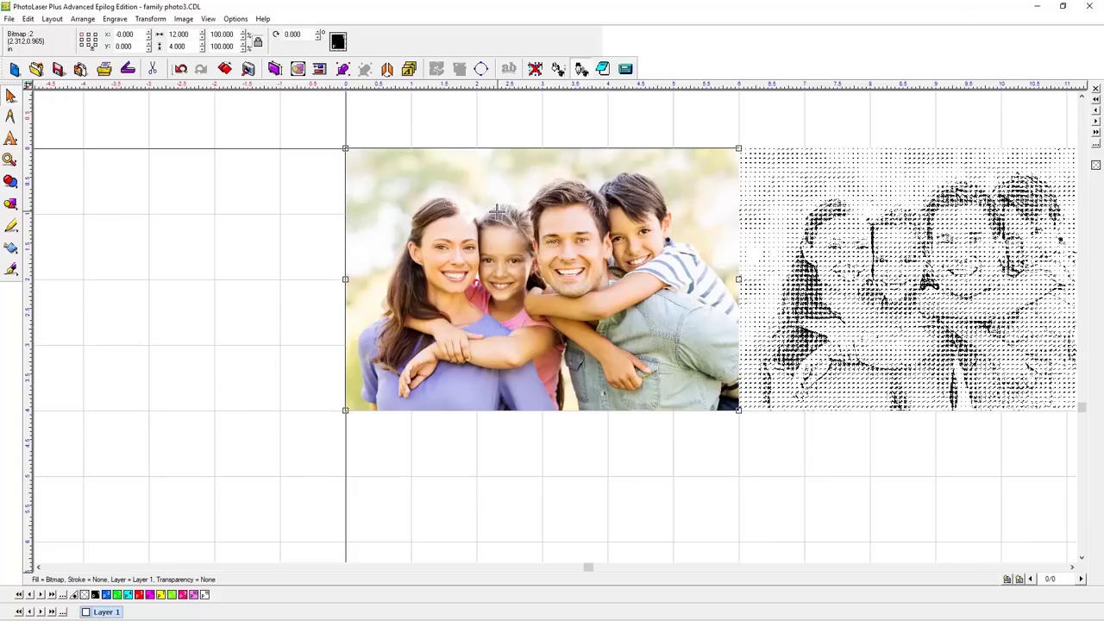
{"action": "mouse_move", "coordinate": [545, 190]}
{"action": "left_mouse_down"}
{"action": "mouse_move", "coordinate": [416, 258]}
{"action": "mouse_move", "coordinate": [286, 436]}
{"action": "mouse_move", "coordinate": [271, 408]}
{"action": "left_mouse_up"}
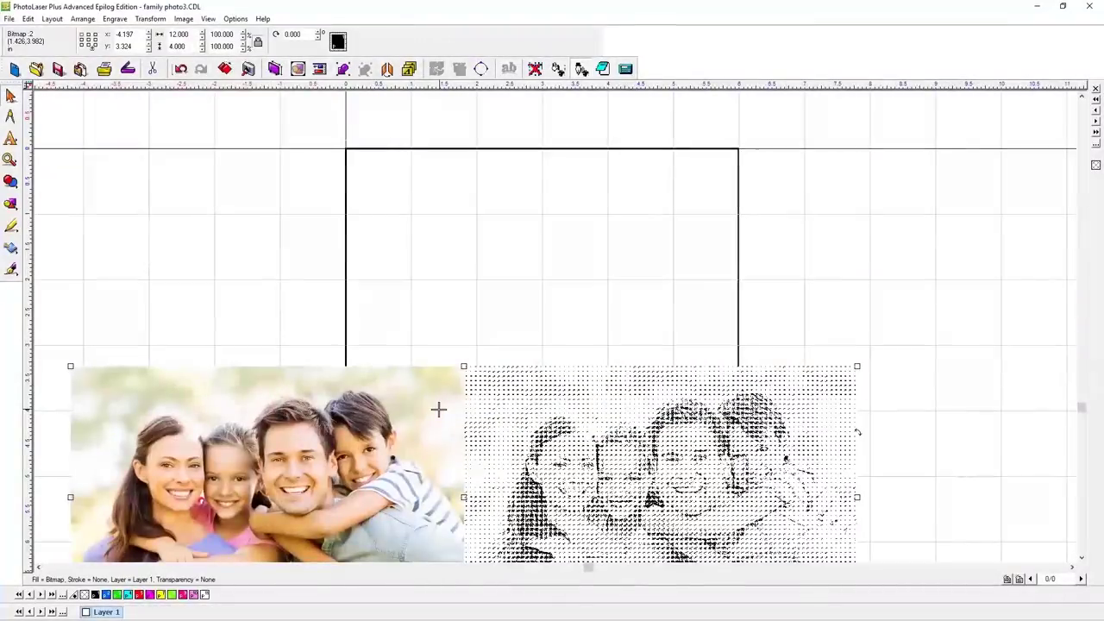
Step: Place the sketch in the page rectangle and move the colour photo off to the left
{"action": "mouse_move", "coordinate": [589, 458]}
{"action": "left_mouse_down"}
{"action": "mouse_move", "coordinate": [522, 298]}
{"action": "mouse_move", "coordinate": [468, 244]}
{"action": "left_mouse_up"}
{"action": "left_click", "coordinate": [280, 395]}
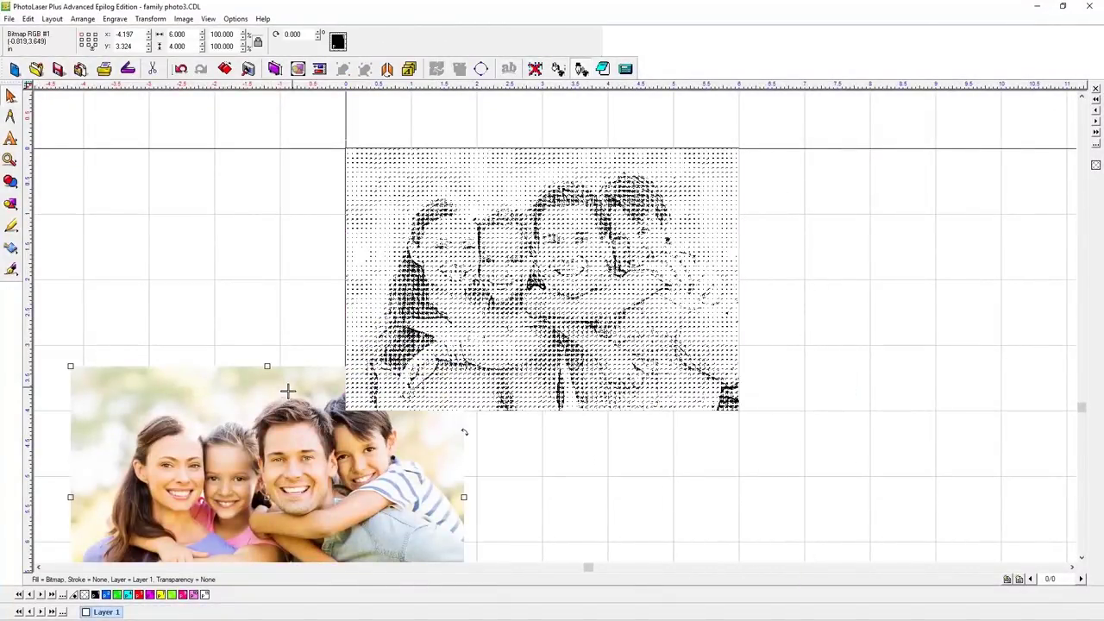
{"action": "mouse_move", "coordinate": [288, 392]}
{"action": "left_mouse_down"}
{"action": "mouse_move", "coordinate": [169, 247]}
{"action": "mouse_move", "coordinate": [163, 173]}
{"action": "left_mouse_up"}
{"action": "left_click", "coordinate": [552, 259]}
{"action": "scroll", "coordinate": [578, 259], "scroll_direction": "up", "scroll_amount": 2}
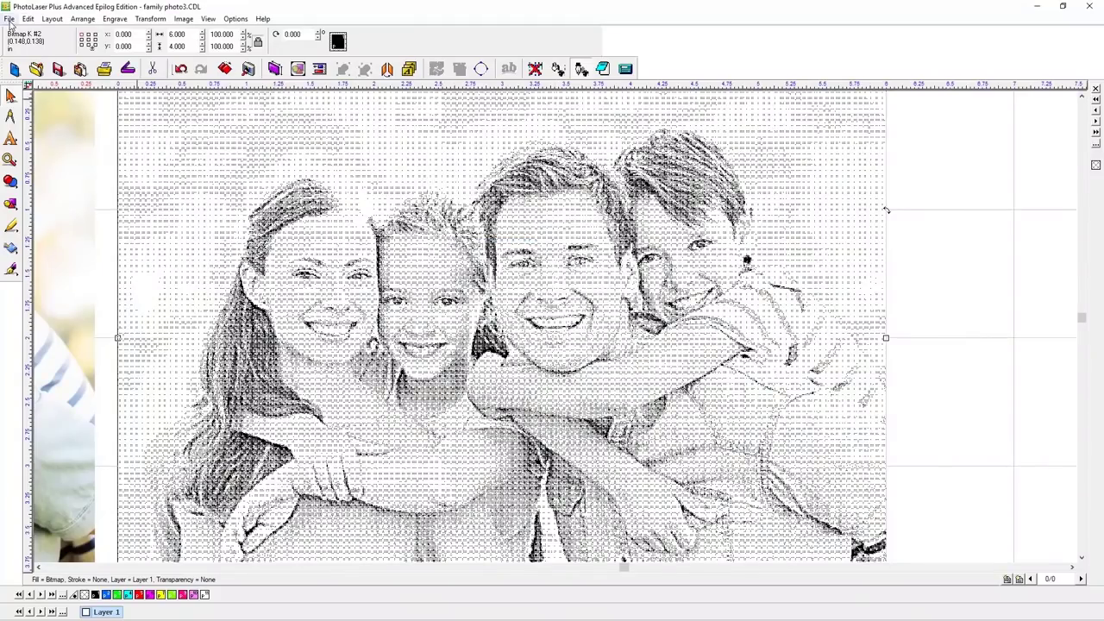
Step: Open the Print dialog to send the sketch to Epilog Engraver
{"action": "left_click", "coordinate": [8, 19]}
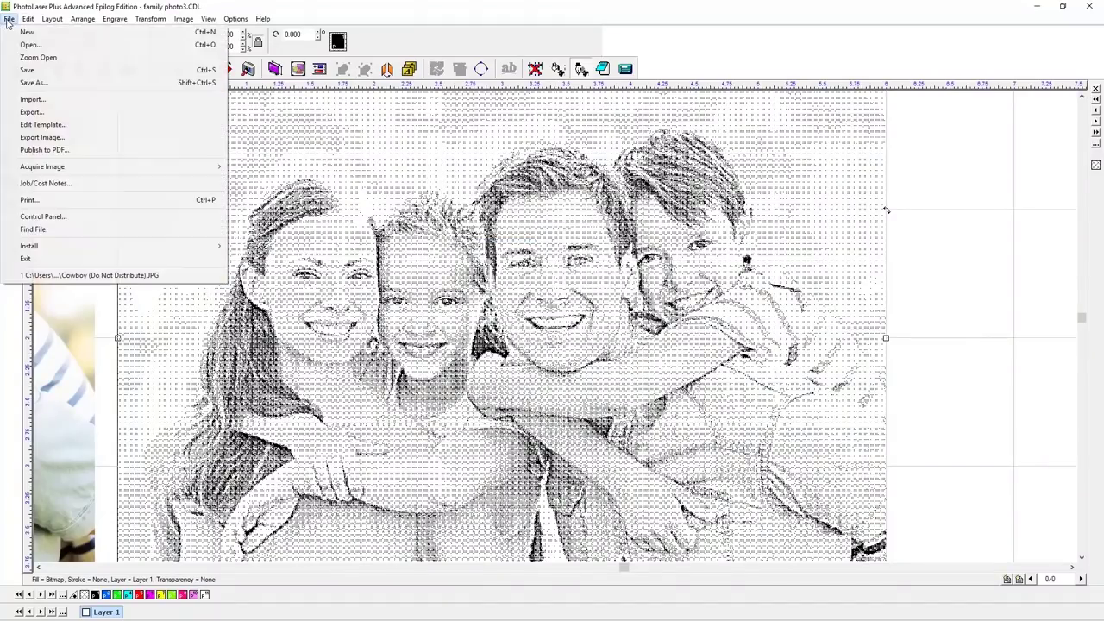
{"action": "left_click", "coordinate": [29, 201]}
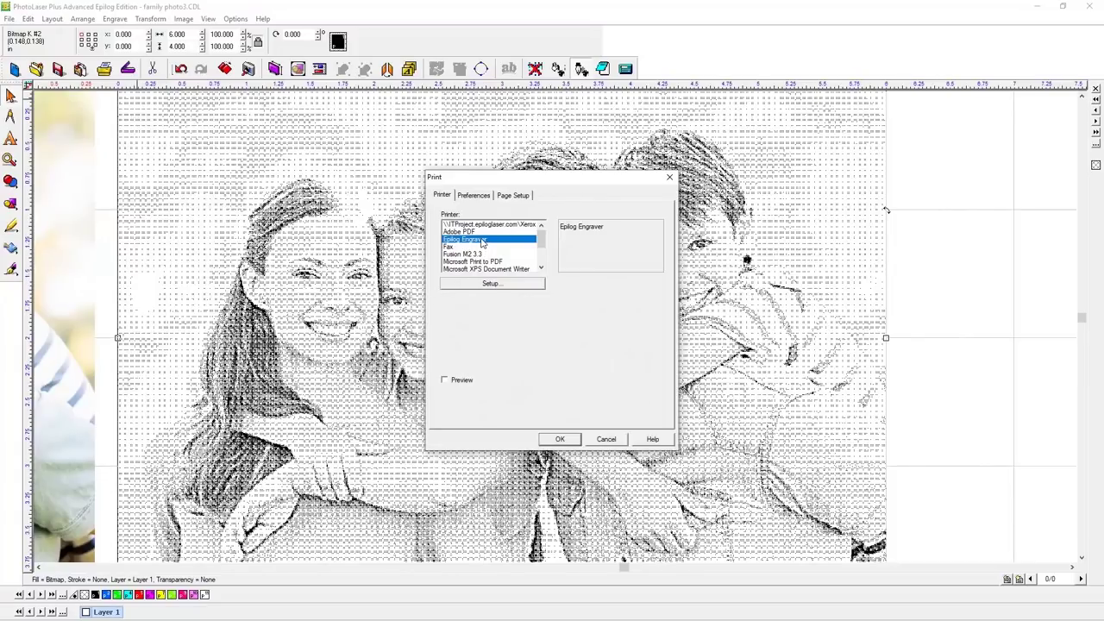
Step: Send the job to Epilog Engraver and drag it over the wood piece at the bed centre
{"action": "left_click", "coordinate": [559, 439]}
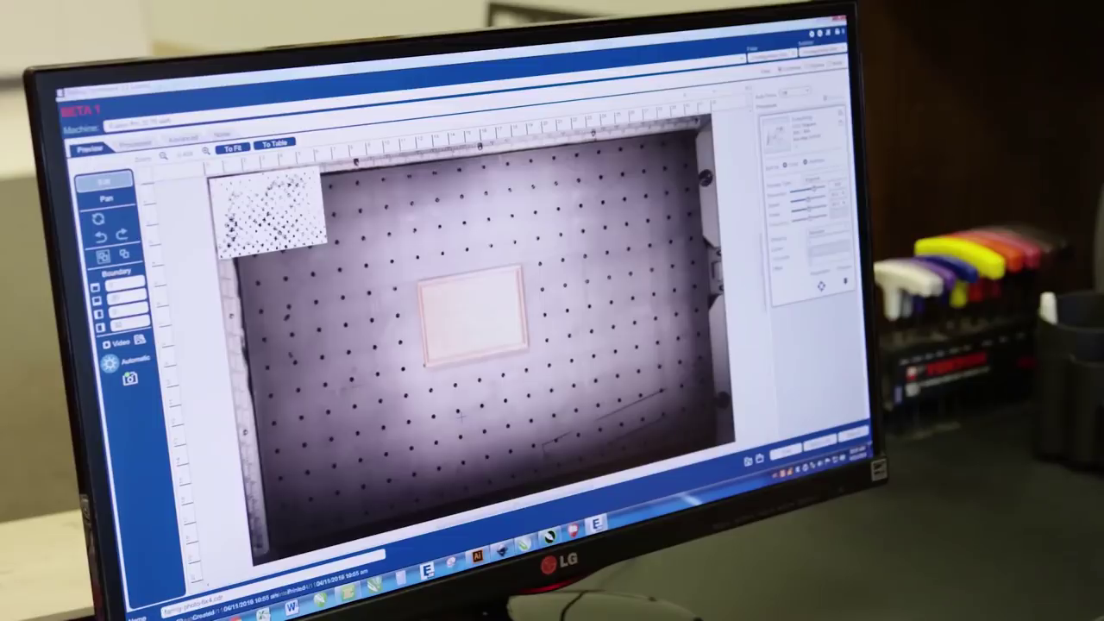
{"action": "left_click", "coordinate": [274, 220]}
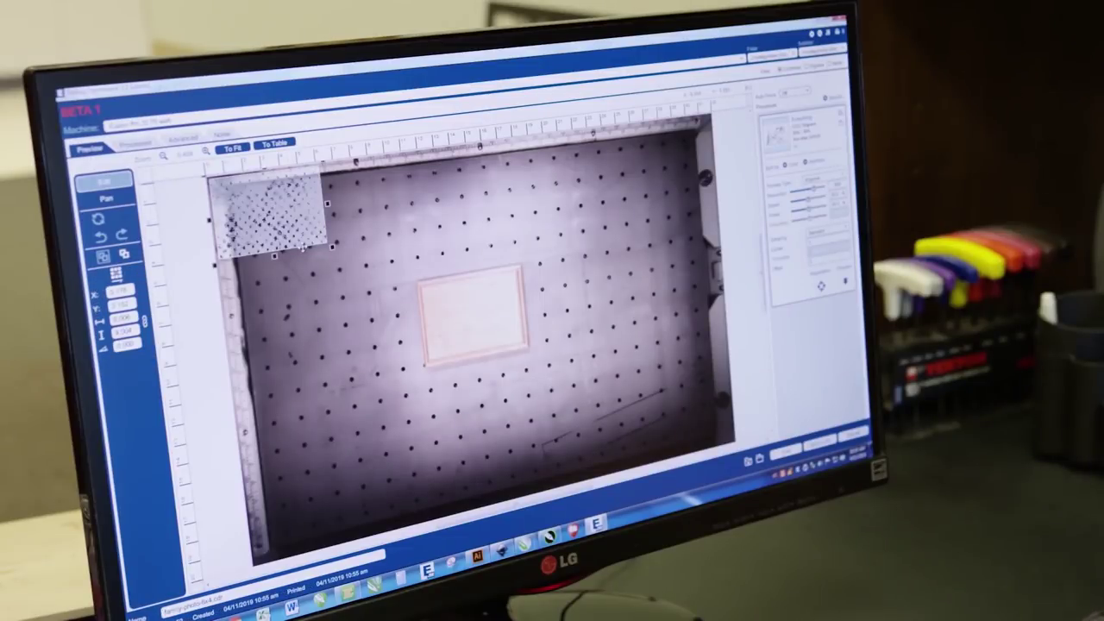
{"action": "left_click_drag", "start_coordinate": [274, 220], "coordinate": [480, 324]}
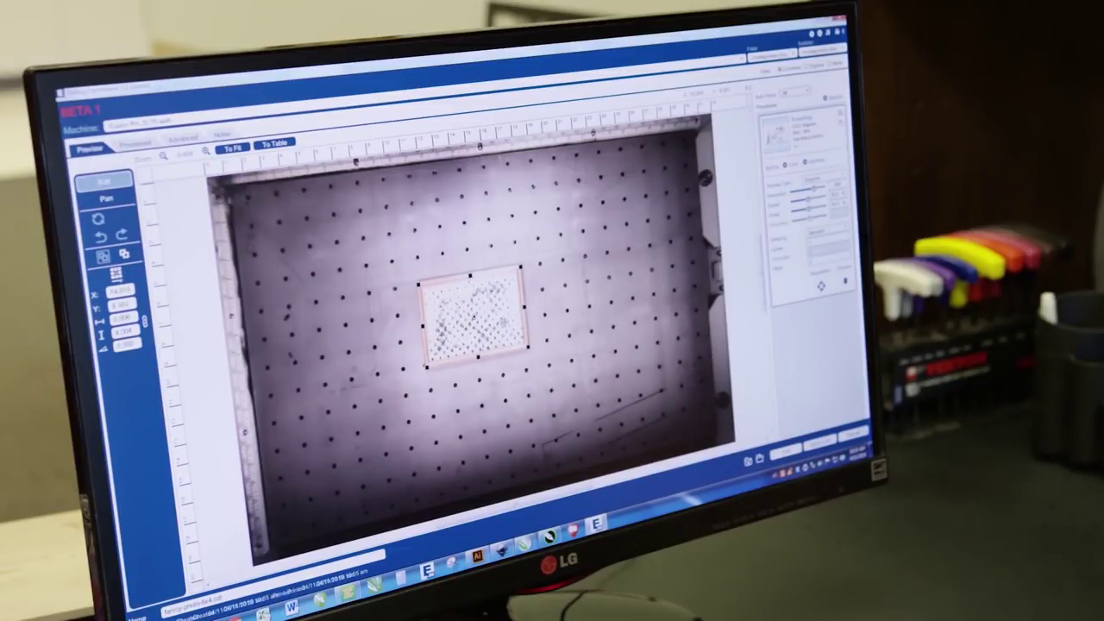
{"action": "left_click", "coordinate": [230, 149]}
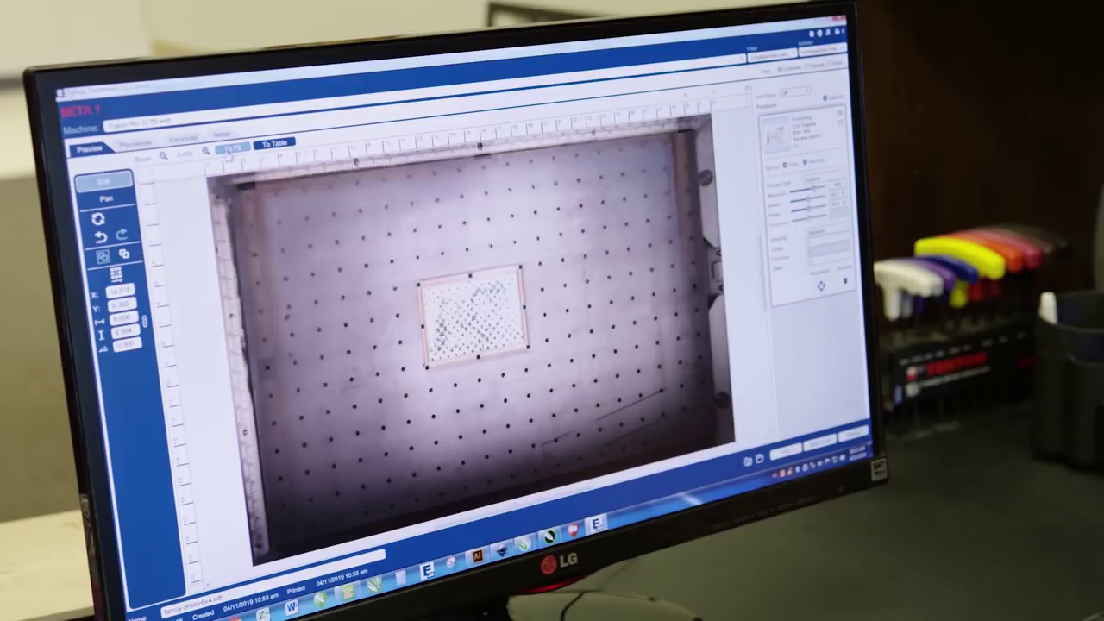